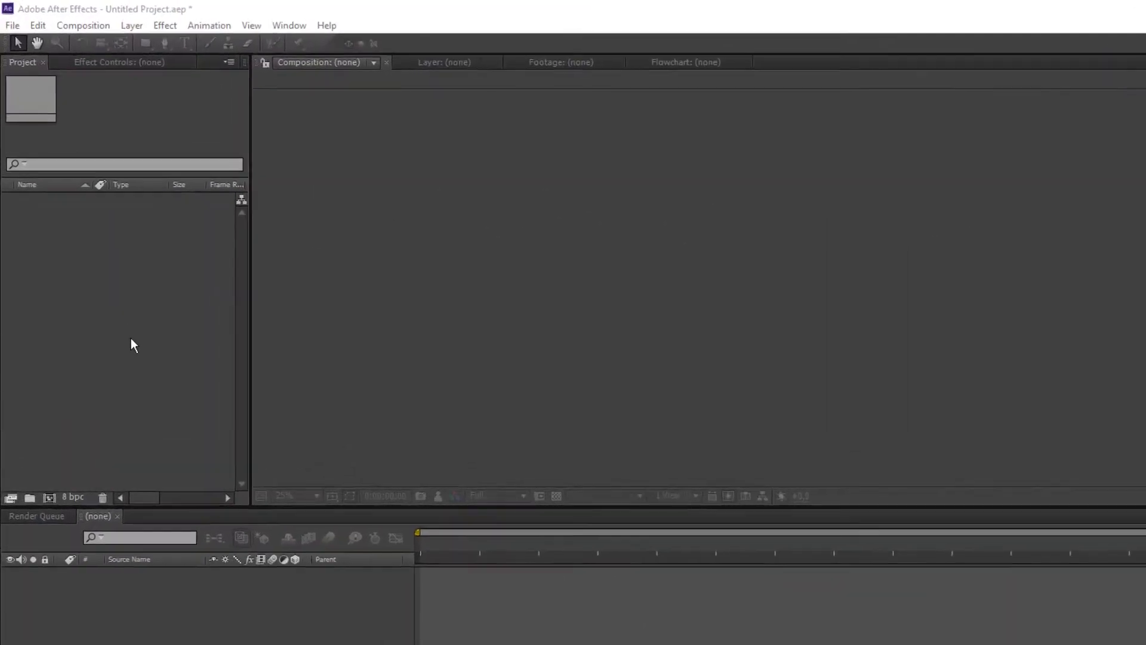
Step: Create a 1280×720, 30 fps, 10-second composition named 'FINAL COUNTDOWN'
right_click(170, 445)
click(197, 457)
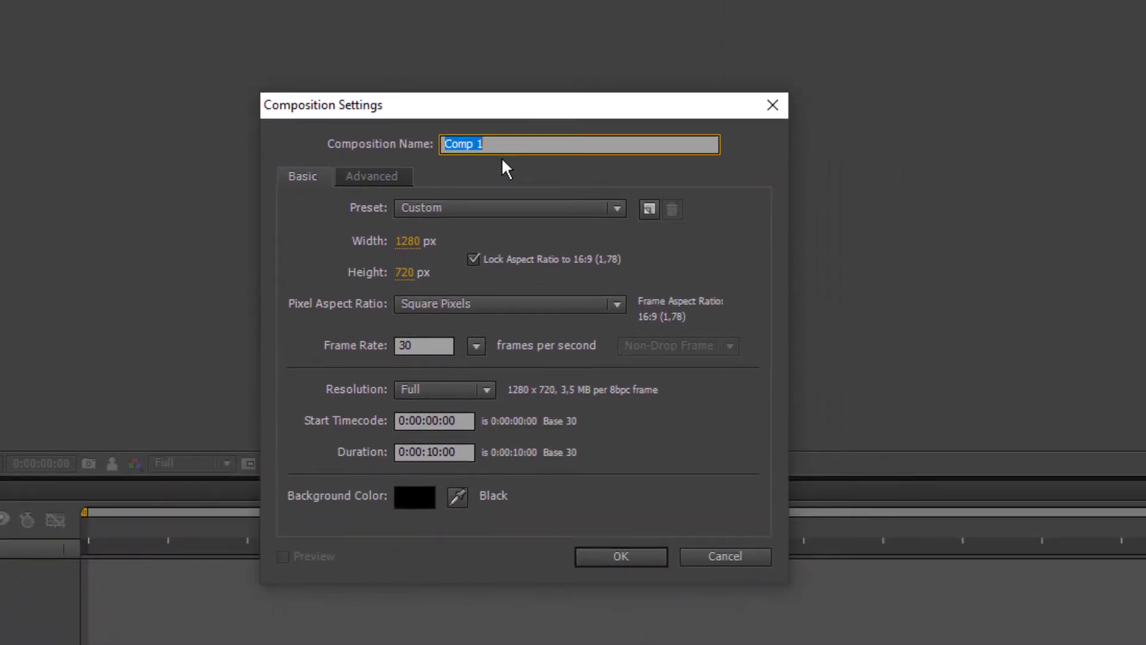
text(FINAL C)
text(OUNTDOWN)
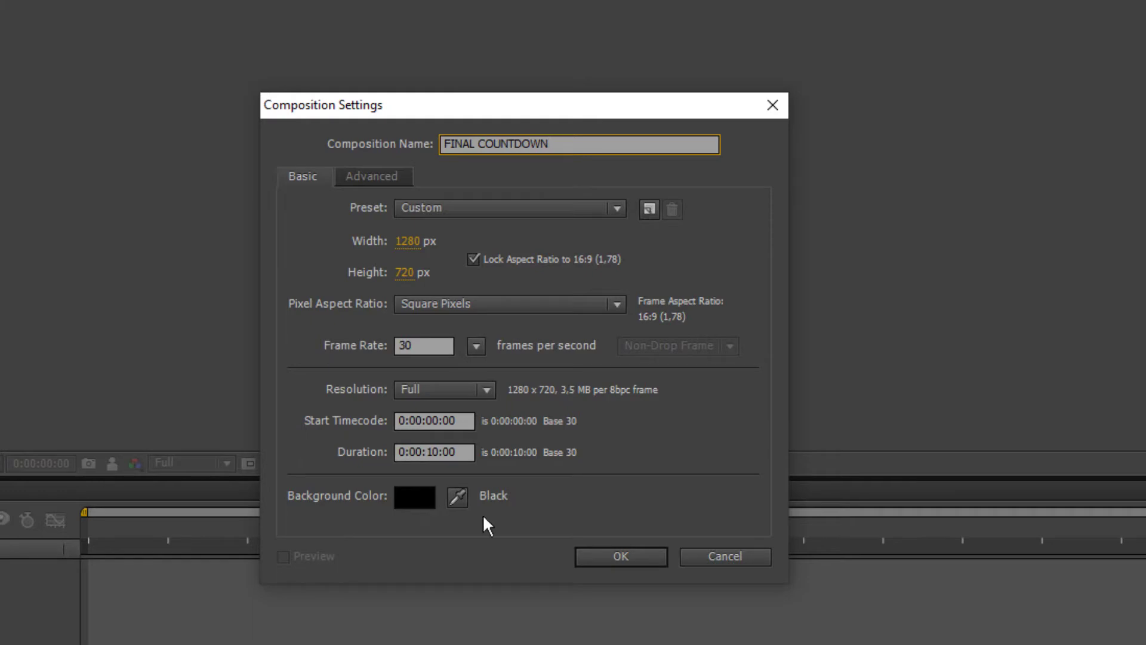
click(659, 561)
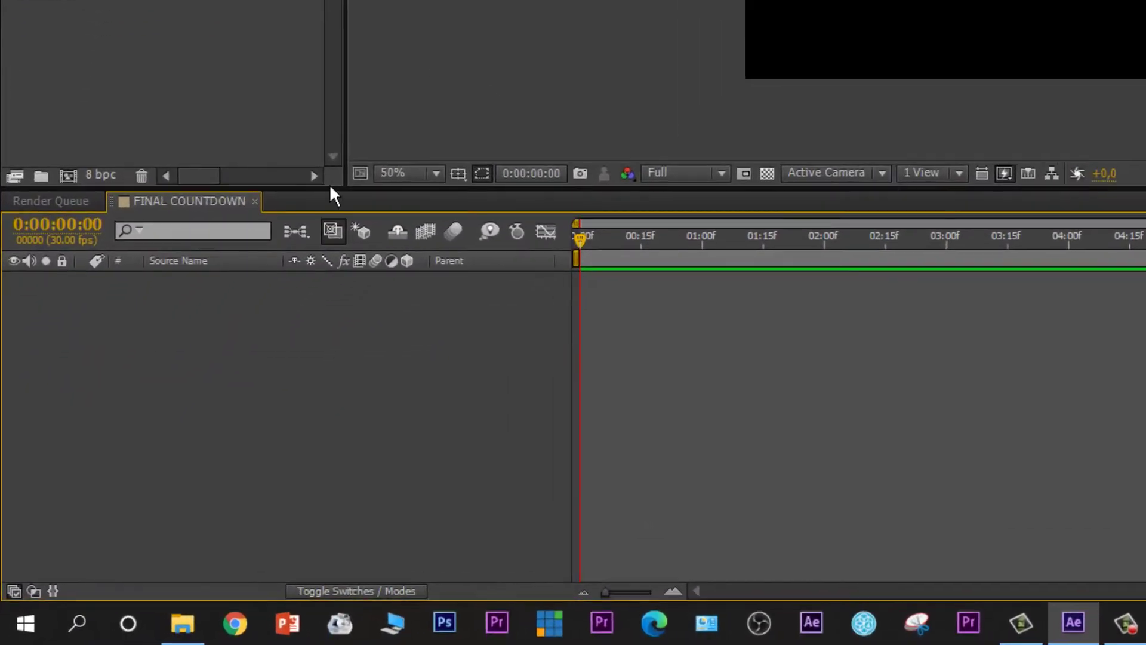
Step: Add a black 1280×720 solid layer named 'background' to the composition
right_click(296, 343)
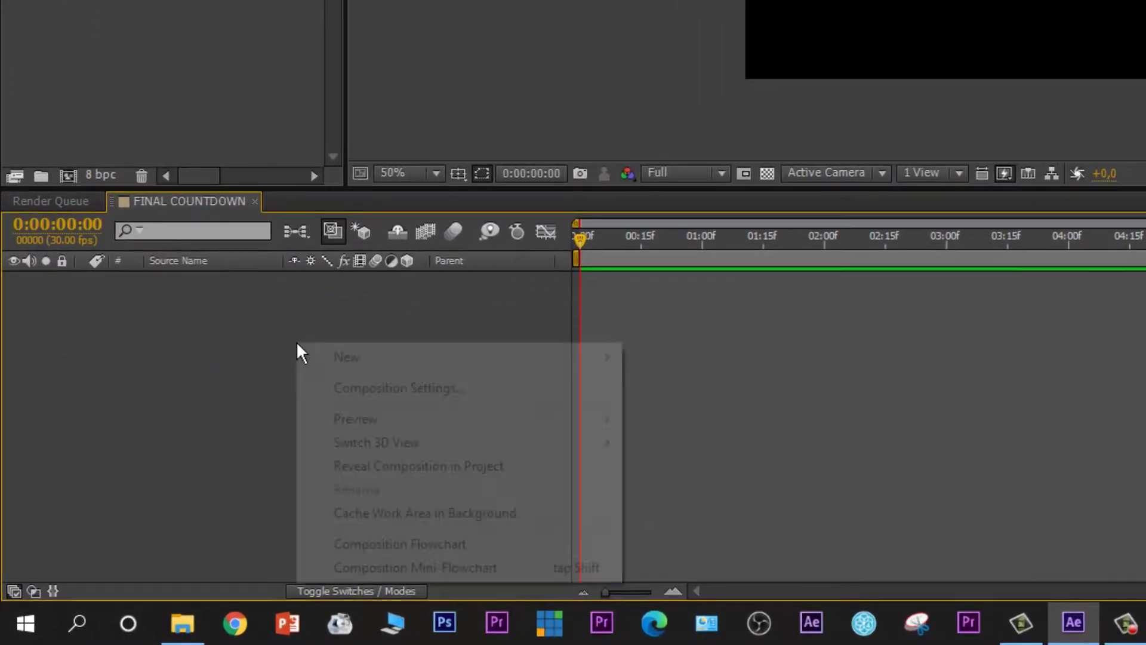
mouse_move(347, 357)
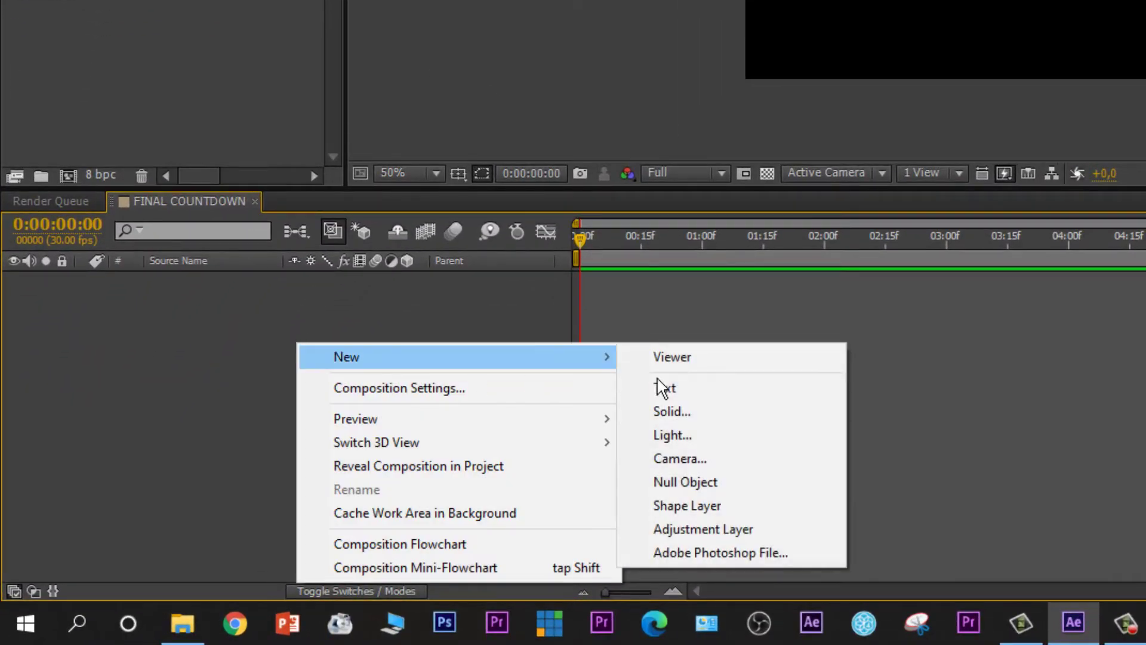
click(717, 417)
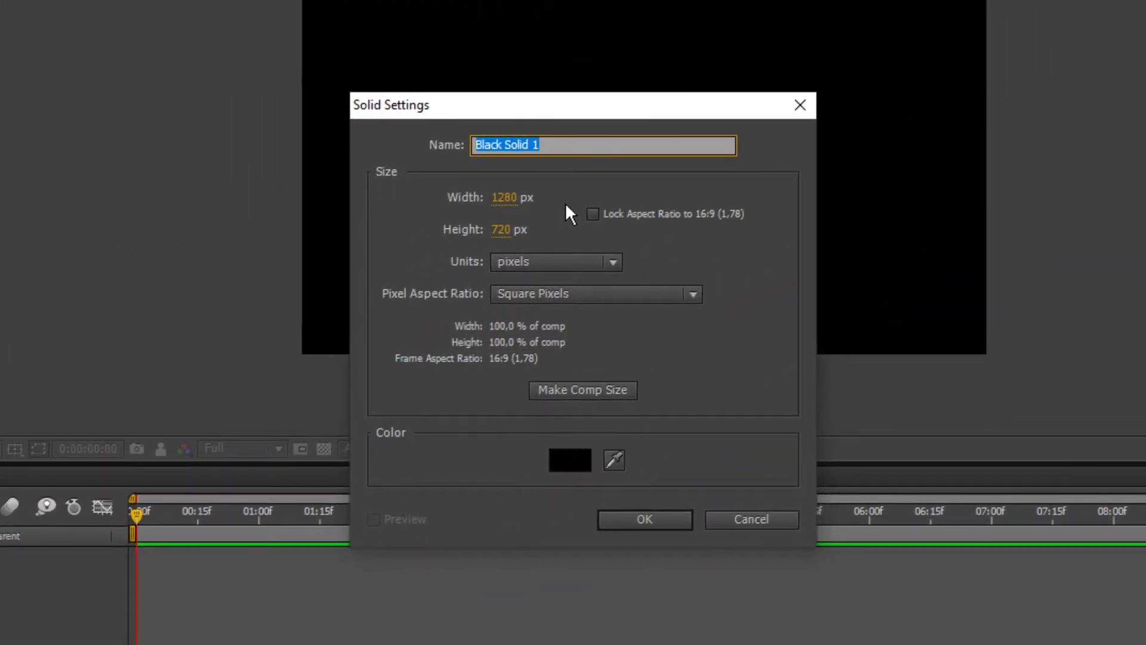
text(ba)
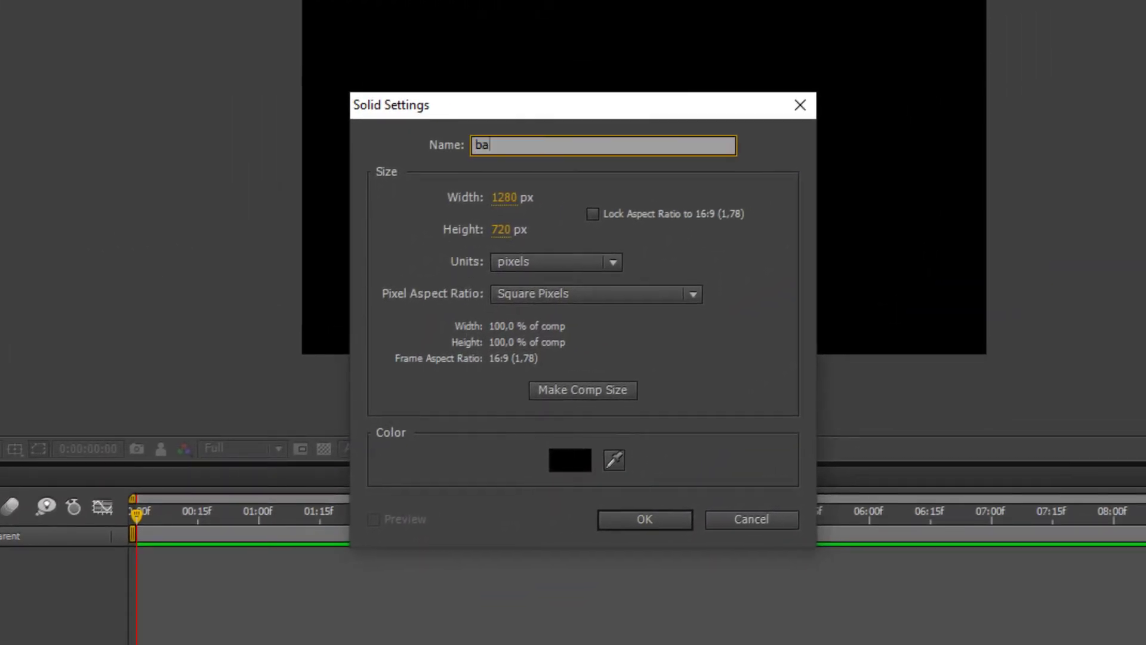
text(ckground)
click(666, 518)
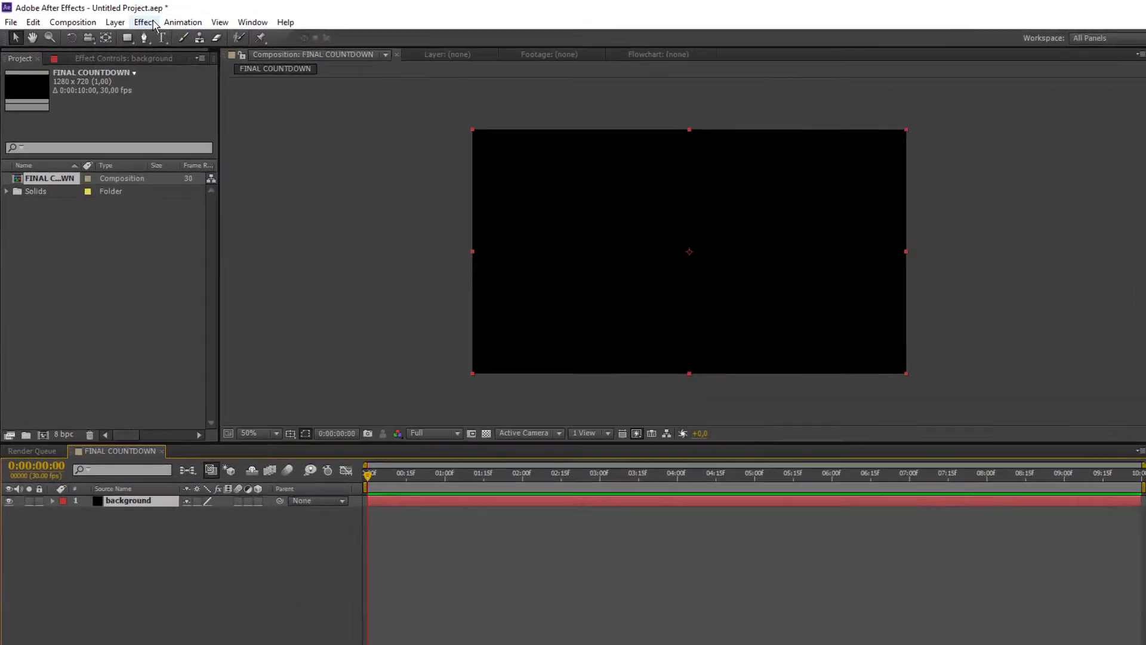
Step: Apply Generate > 4-Color Gradient to the background solid and move Point 1 to 164,0,116,0
click(153, 24)
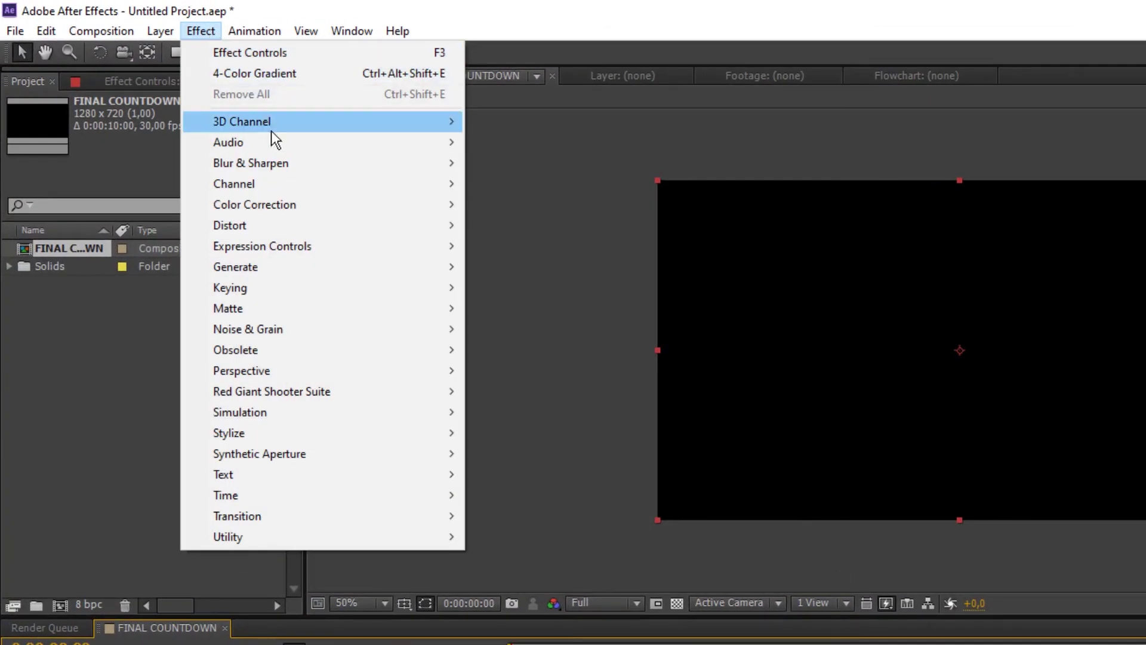
mouse_move(292, 189)
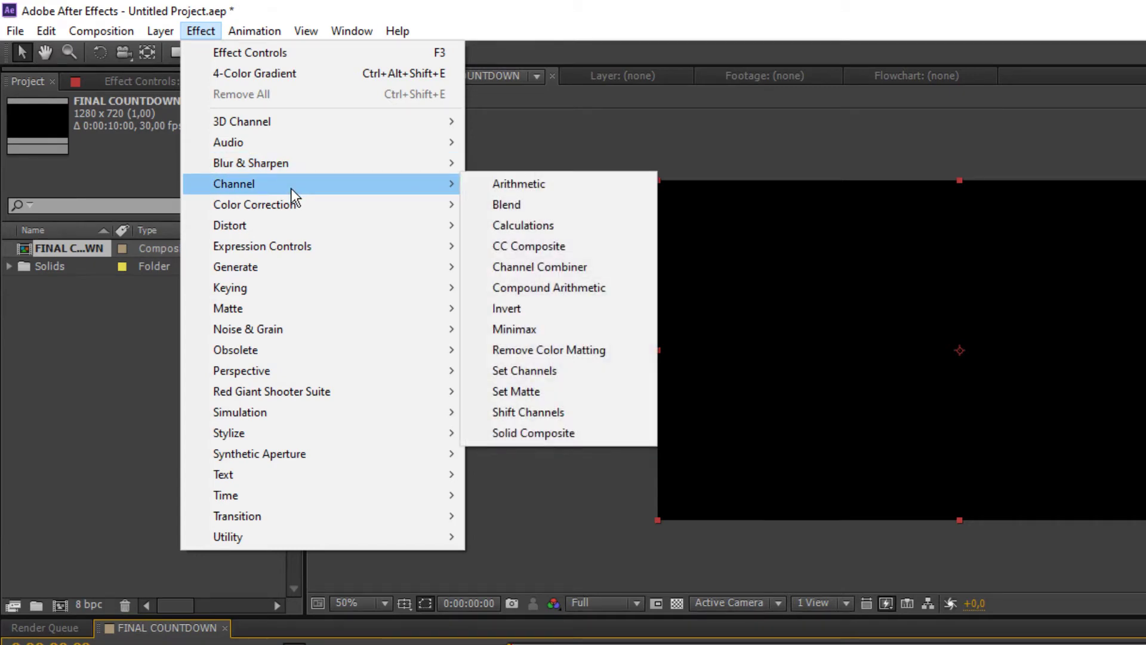
mouse_move(314, 289)
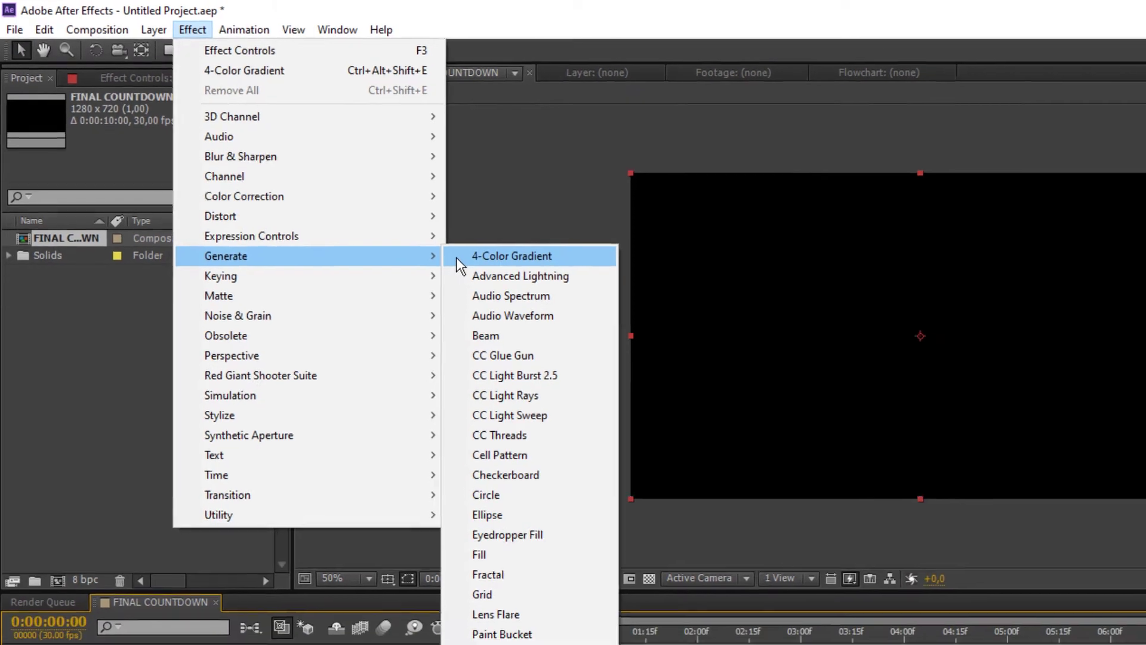
click(476, 268)
drag(570, 171, 585, 187)
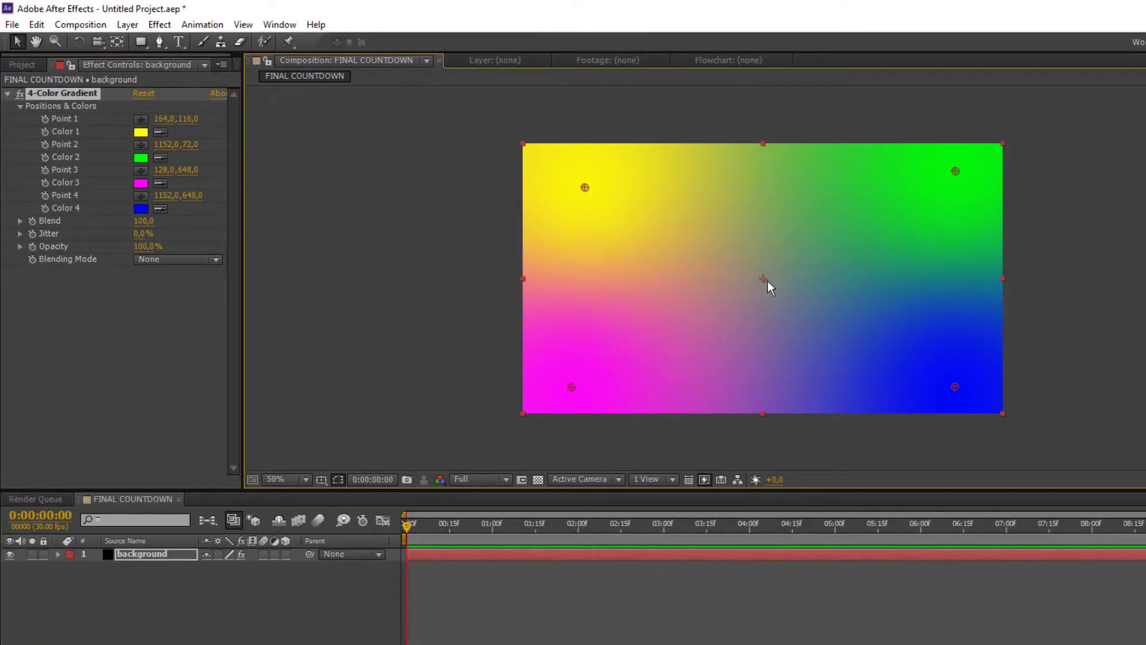
drag(768, 281, 764, 277)
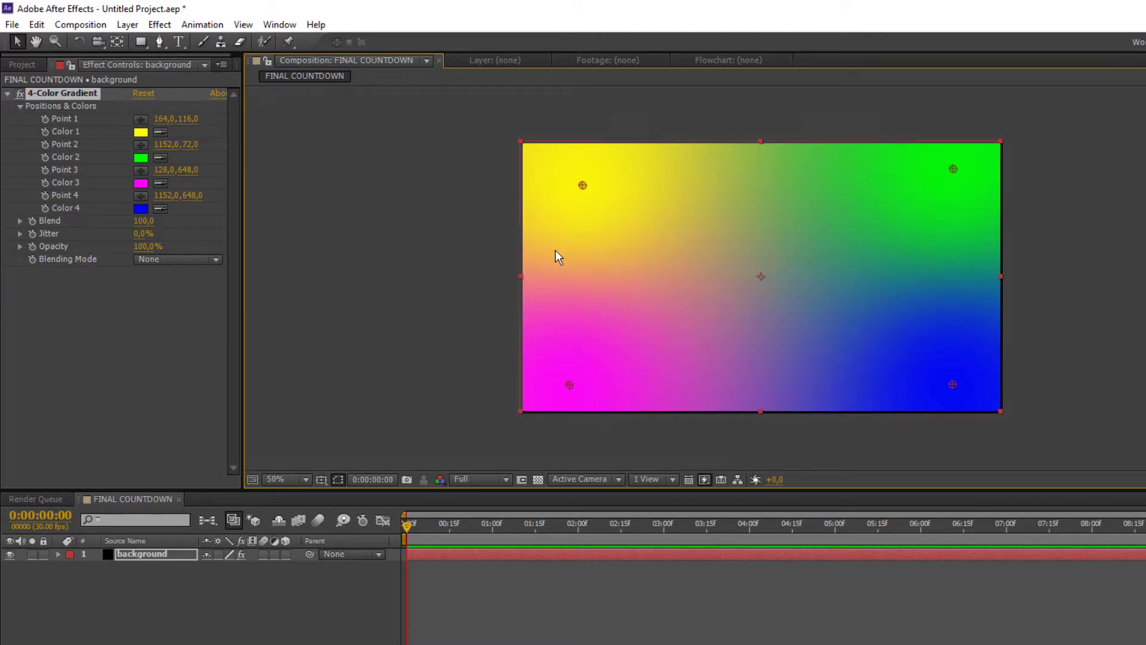
Step: Undo the accidental shift of the background layer and reselect it
click(393, 238)
key(ctrl+z)
click(954, 172)
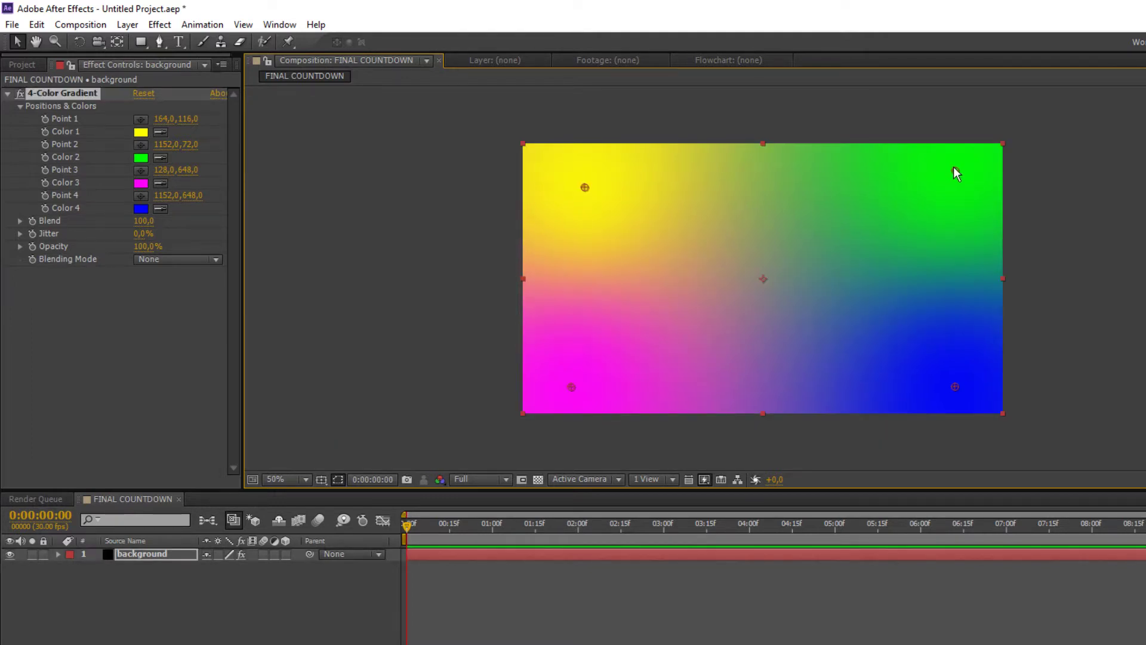
Step: Pull the gradient points inward: Point 2 1196,220, Point 4 946,640, Point 3 122,502, Point 1 310,126
drag(954, 167, 973, 227)
drag(953, 387, 874, 382)
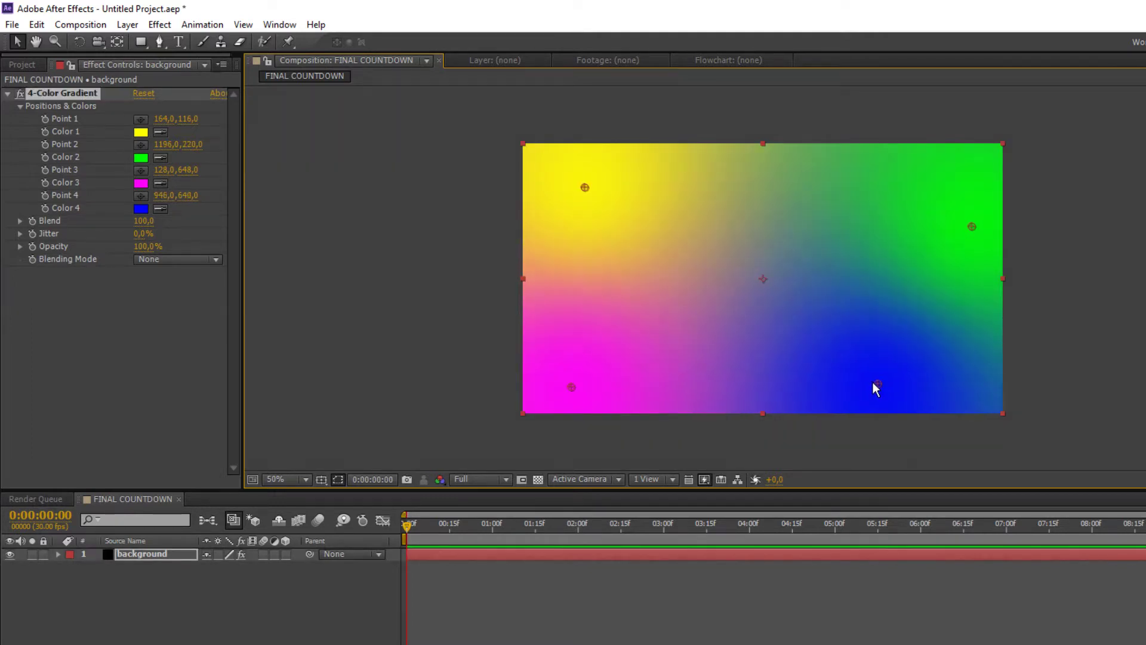
drag(569, 391, 567, 345)
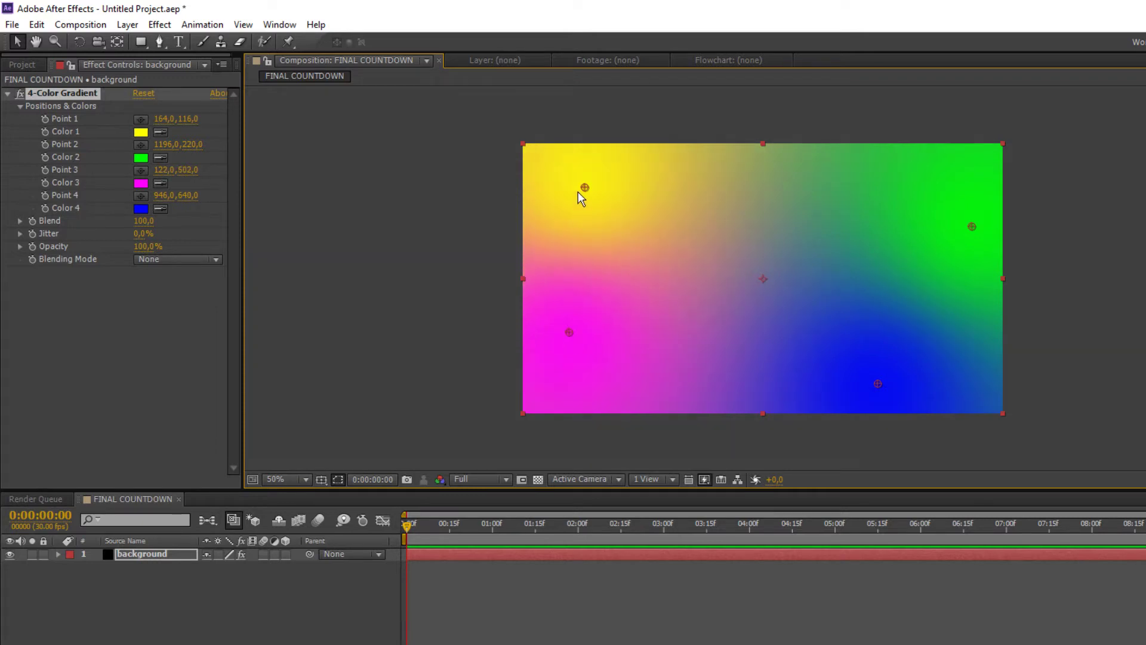
drag(585, 188, 639, 189)
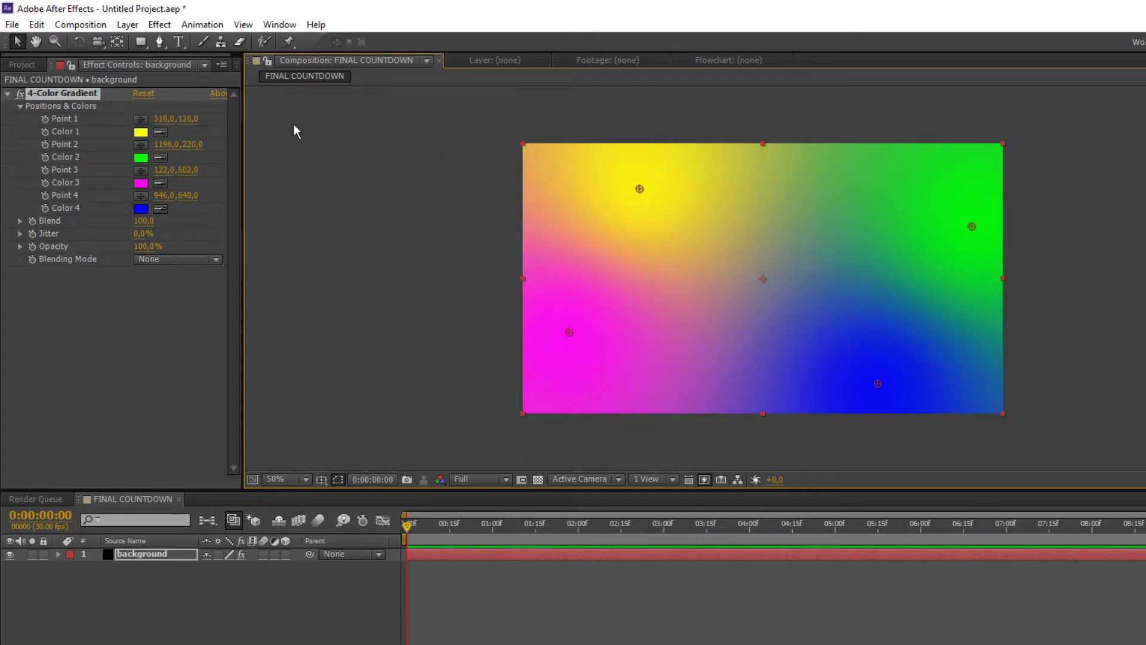
Step: Darken gradient Color 1 yellow and Color 2 green to 009B00
click(141, 132)
drag(427, 350, 443, 391)
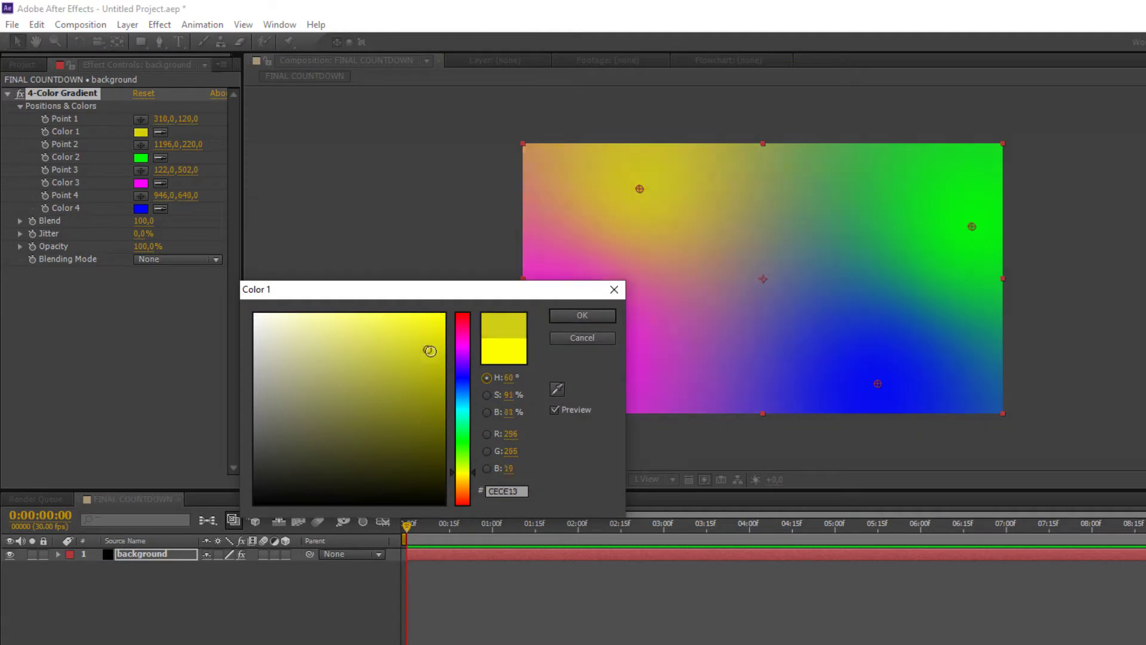
click(577, 316)
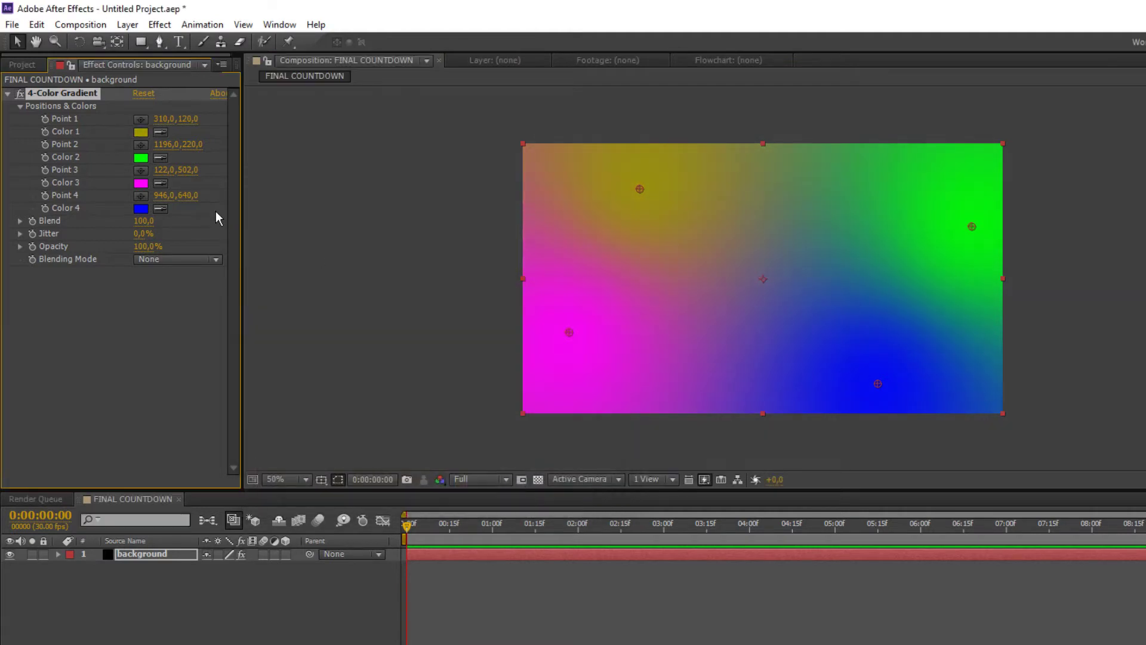
click(142, 157)
drag(442, 317, 443, 391)
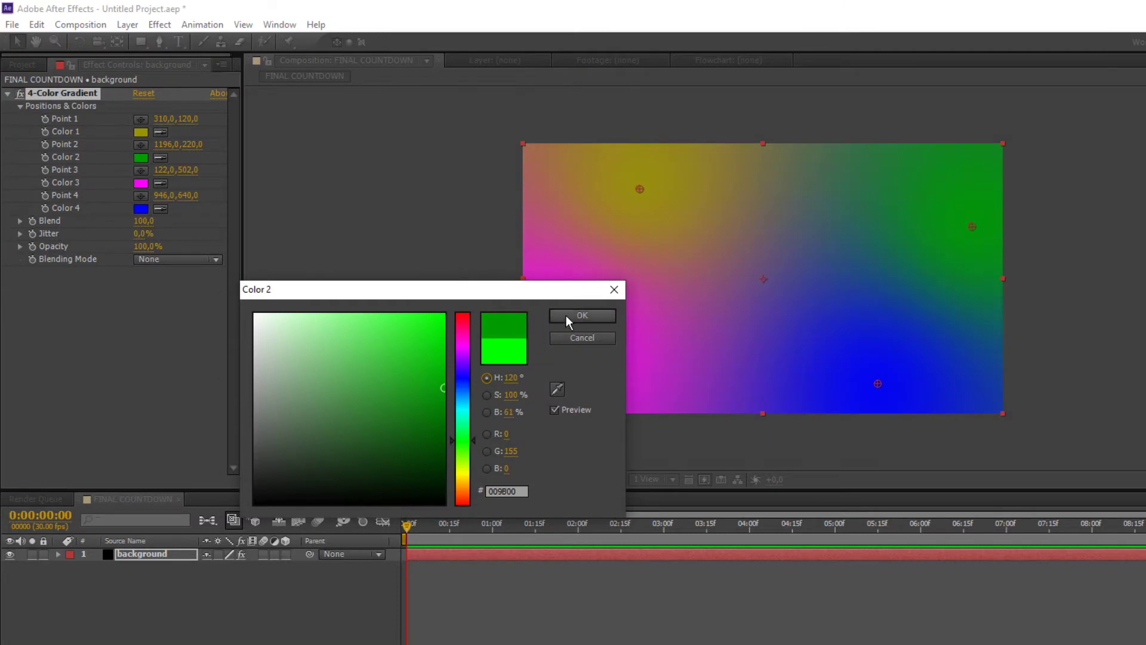
click(580, 316)
Step: Darken Color 3 magenta to 920092 and Color 4 to a deeper blue
click(141, 183)
mouse_move(443, 314)
mouse_down()
mouse_move(443, 395)
mouse_move(460, 395)
mouse_up()
click(566, 322)
click(141, 208)
click(566, 320)
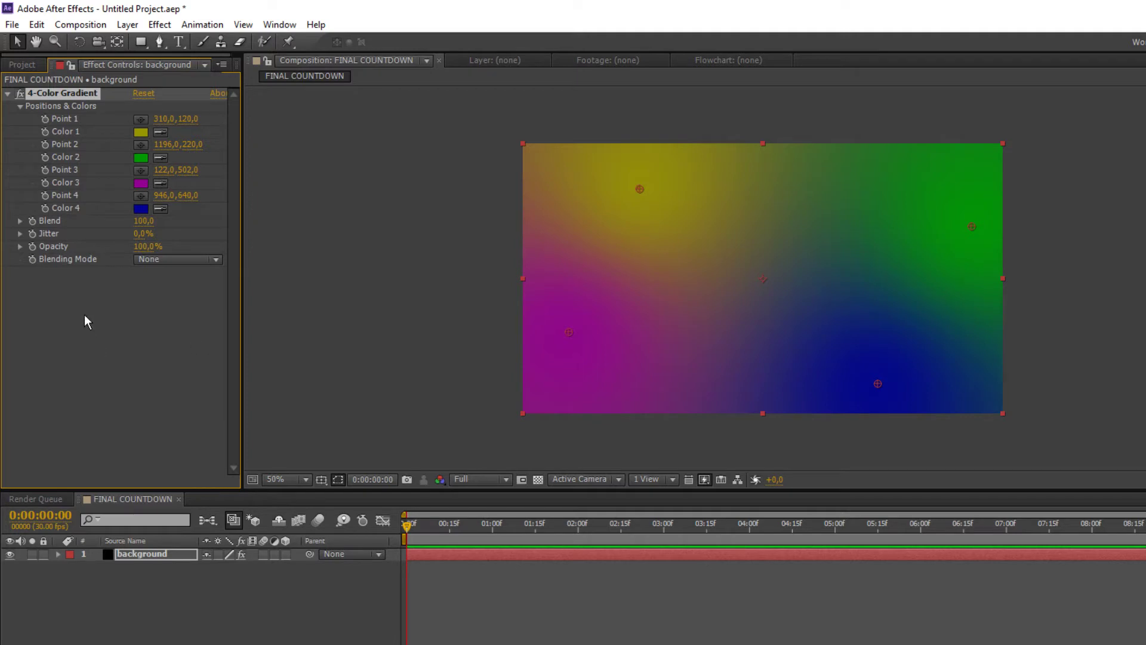
click(148, 553)
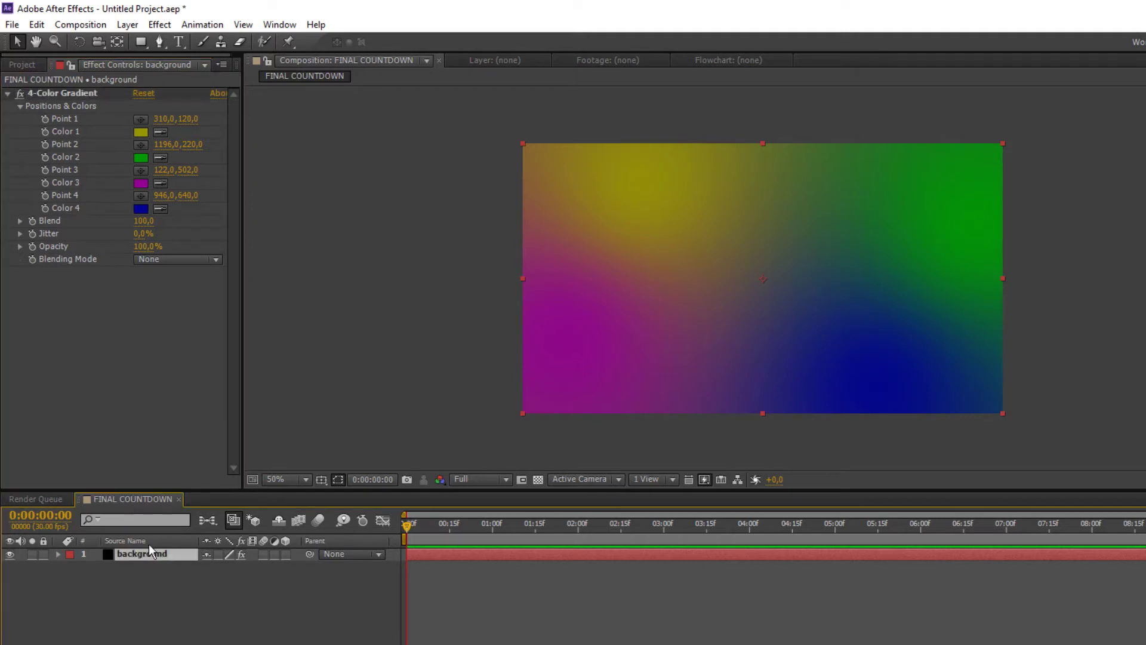
Step: Add a Stylize > Strobe Light effect to the background layer and preview its white flashes
click(159, 25)
mouse_move(238, 352)
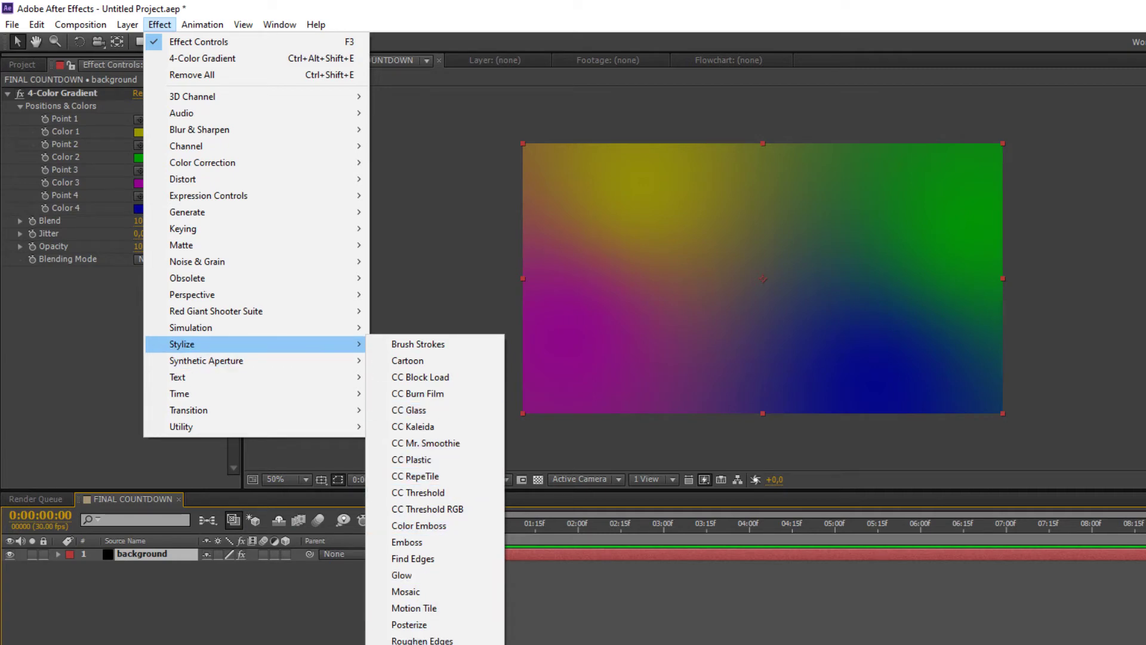
click(417, 643)
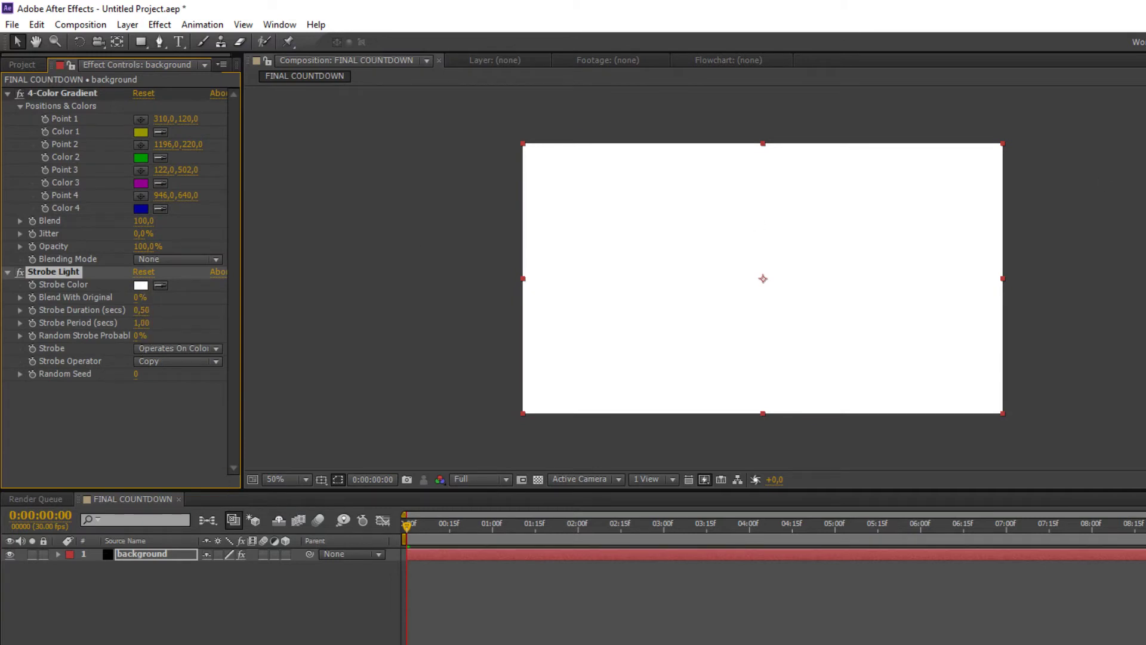
key(space)
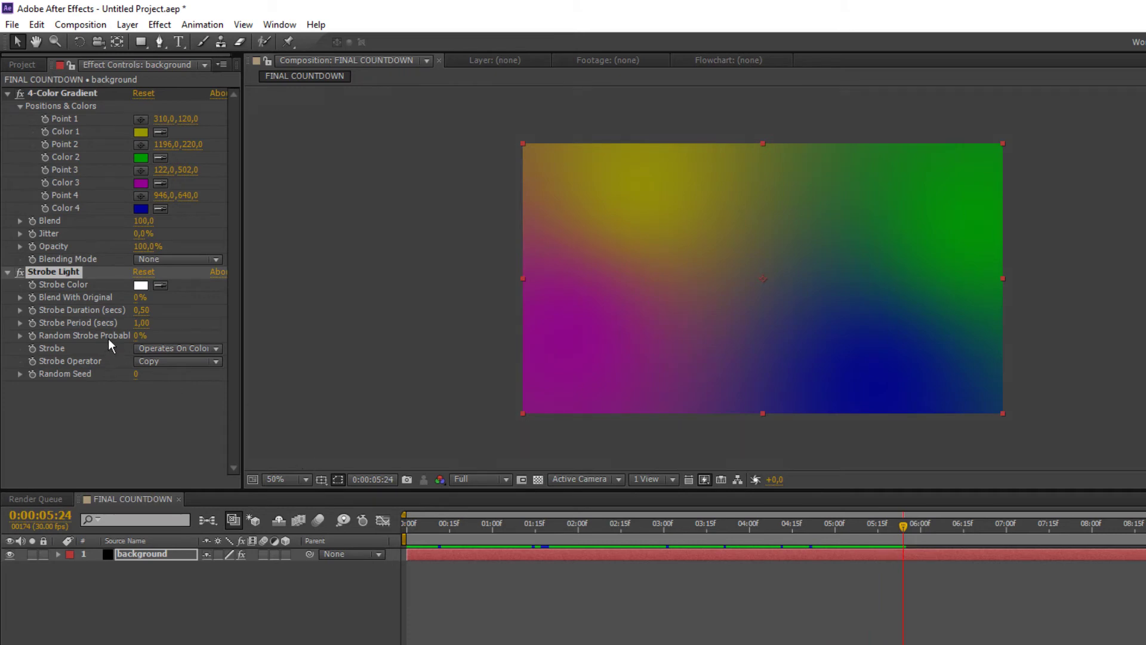
Step: Set Strobe Color to black and Blend With Original to 50%
click(141, 286)
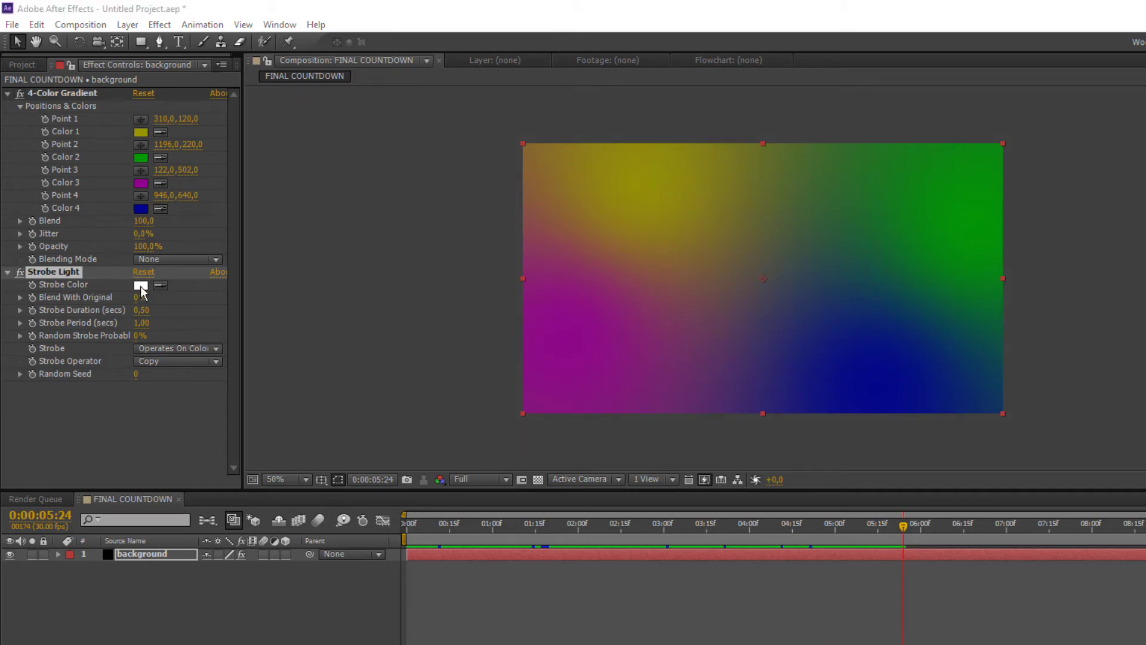
drag(400, 399, 472, 507)
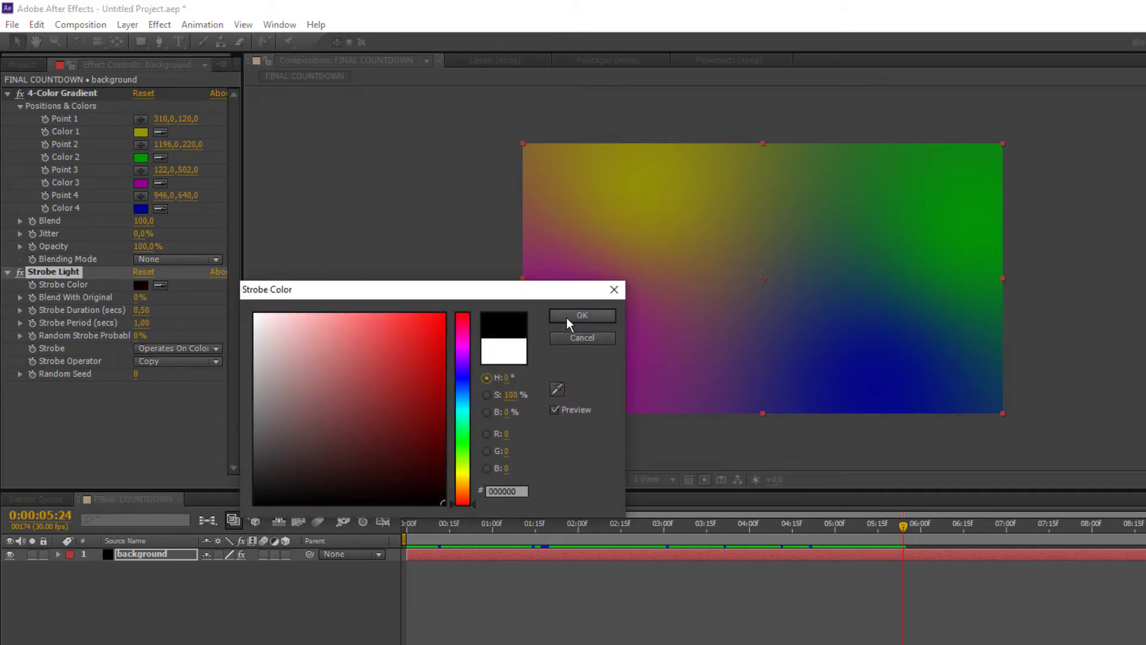
click(583, 316)
click(140, 298)
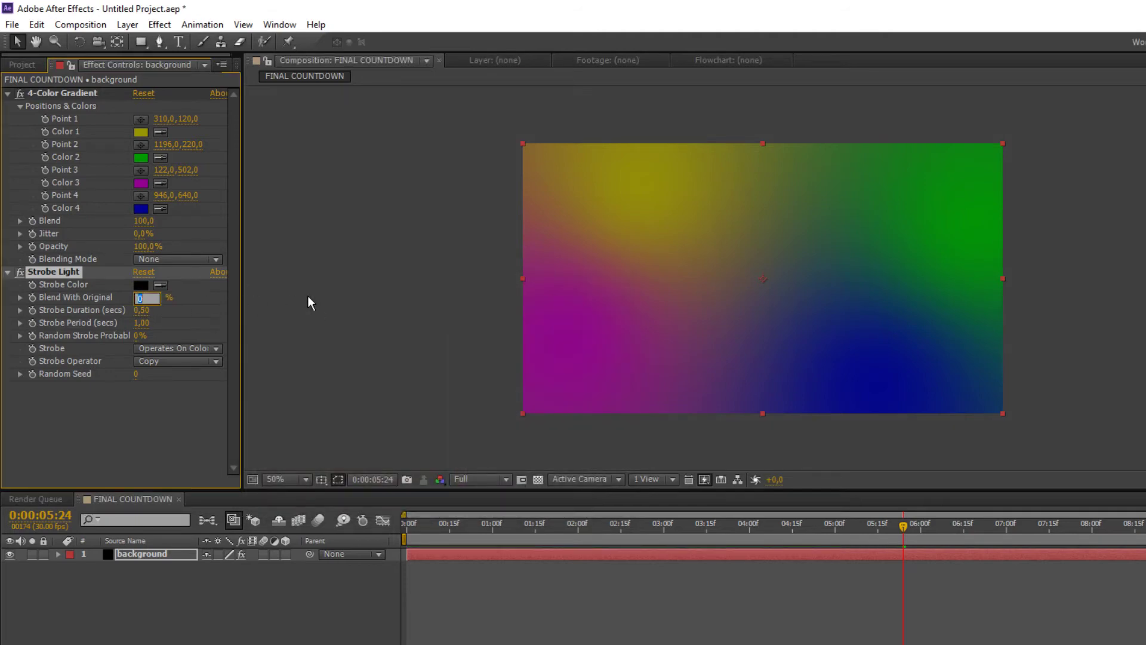
text(50)
key(Return)
Step: Shorten the Strobe Duration to 0,1 seconds
drag(450, 525, 490, 525)
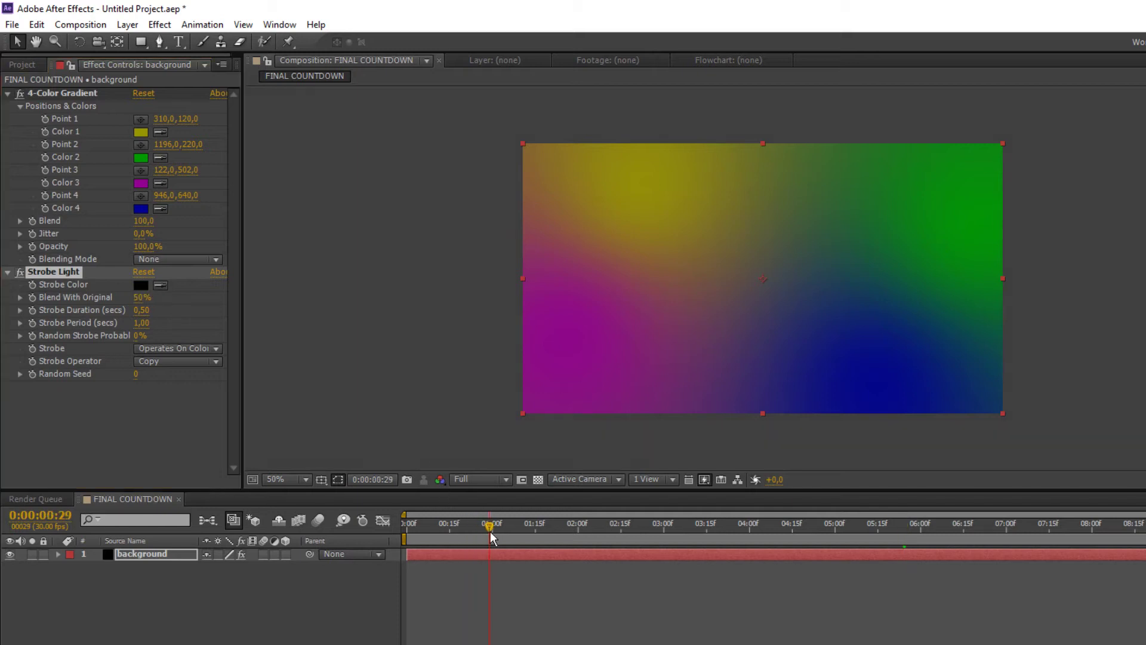
click(142, 310)
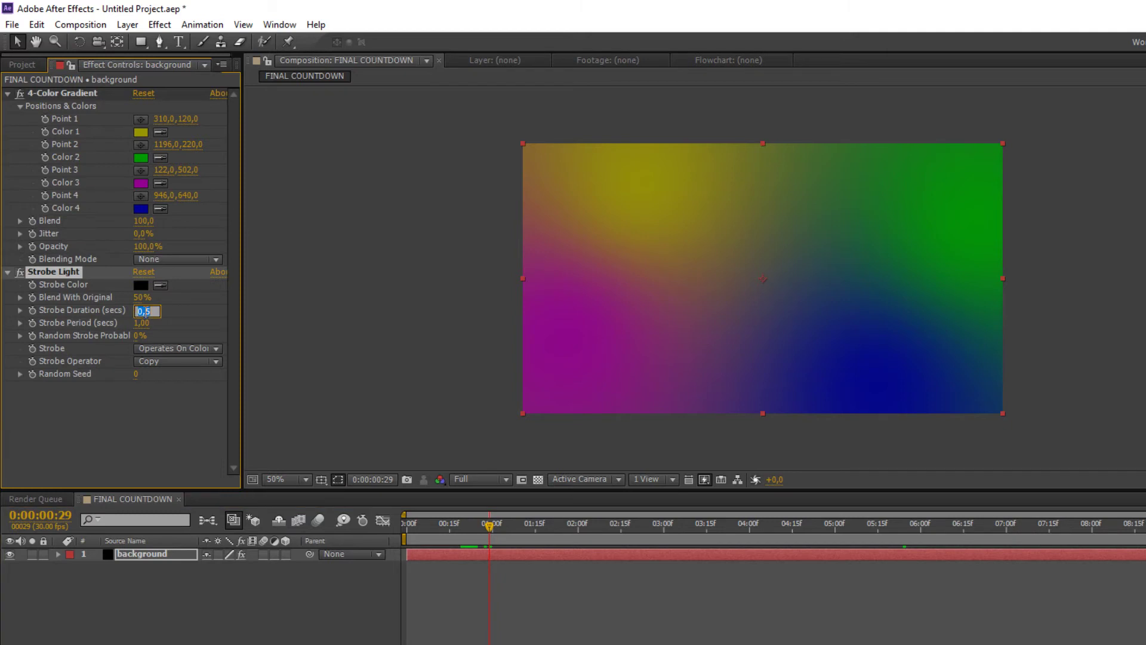
text(0,1)
key(Return)
Step: Set preview resolution to Half and play a RAM preview of the black strobe
click(481, 479)
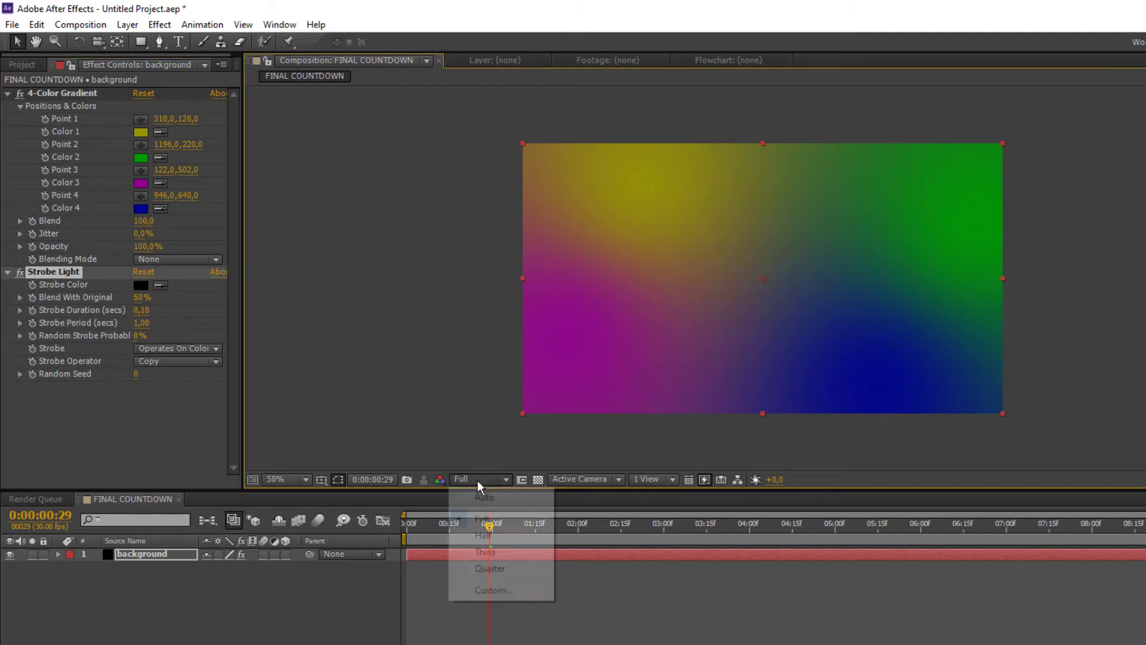
click(486, 547)
click(481, 480)
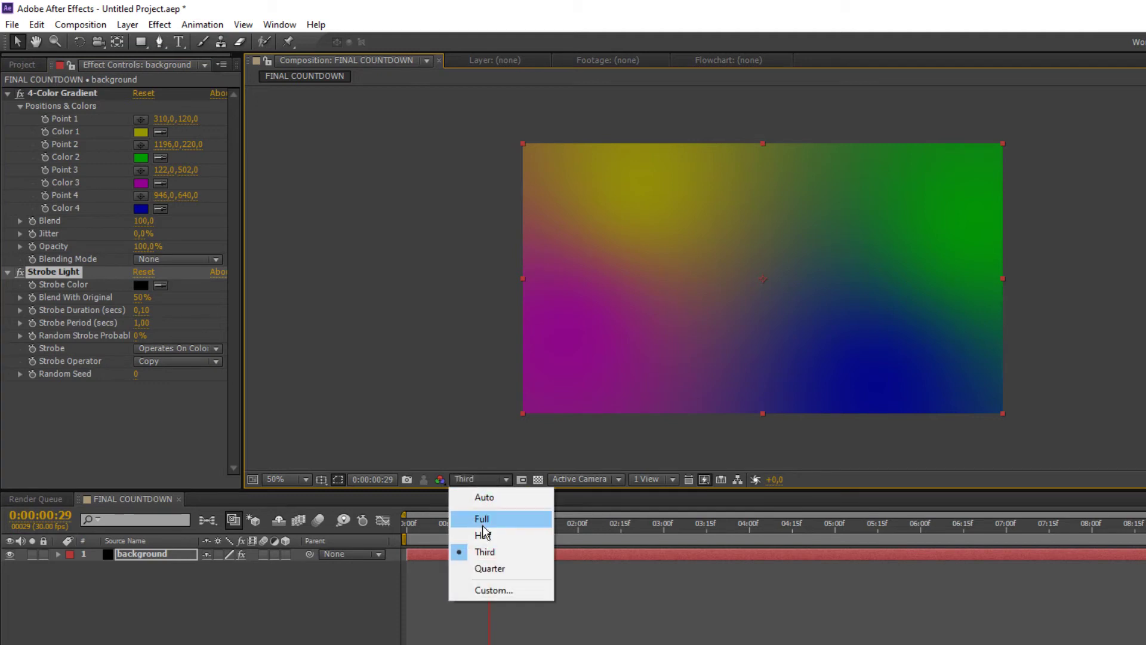
click(485, 537)
key(KP_0)
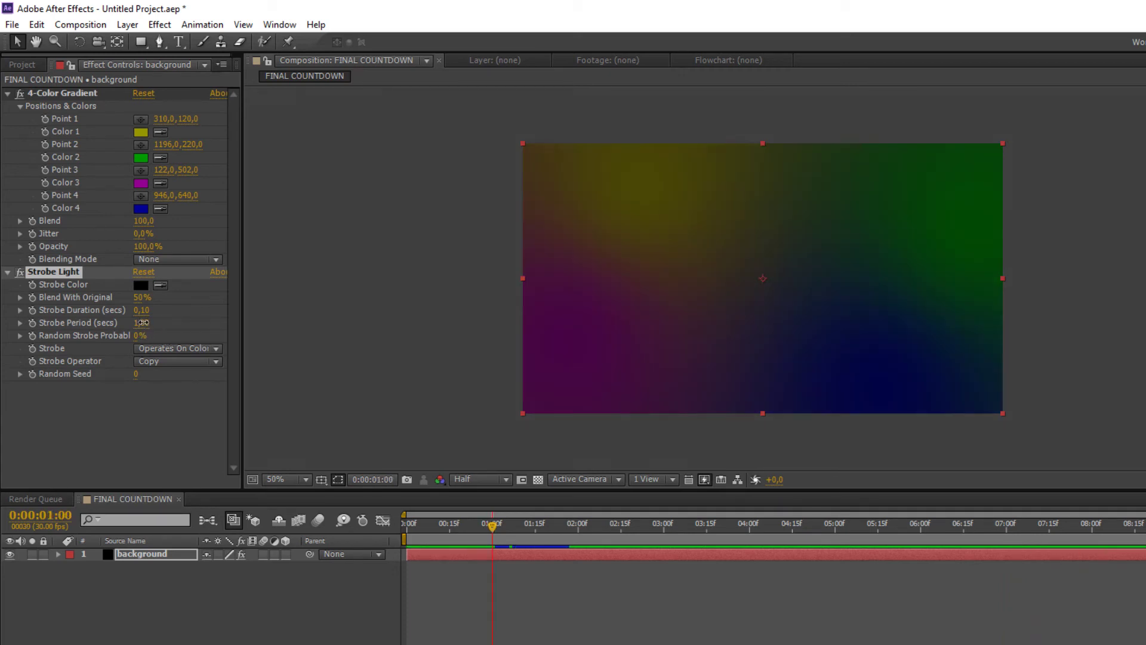
Step: Try a longer Strobe Period, preview it, then revert it to 1,00 seconds
drag(225, 327, 261, 329)
drag(447, 330, 500, 329)
key(space)
key(space)
key(ctrl+z)
Step: Set Random Strobe Probability to 50% and preview the random flashes
drag(140, 337, 159, 336)
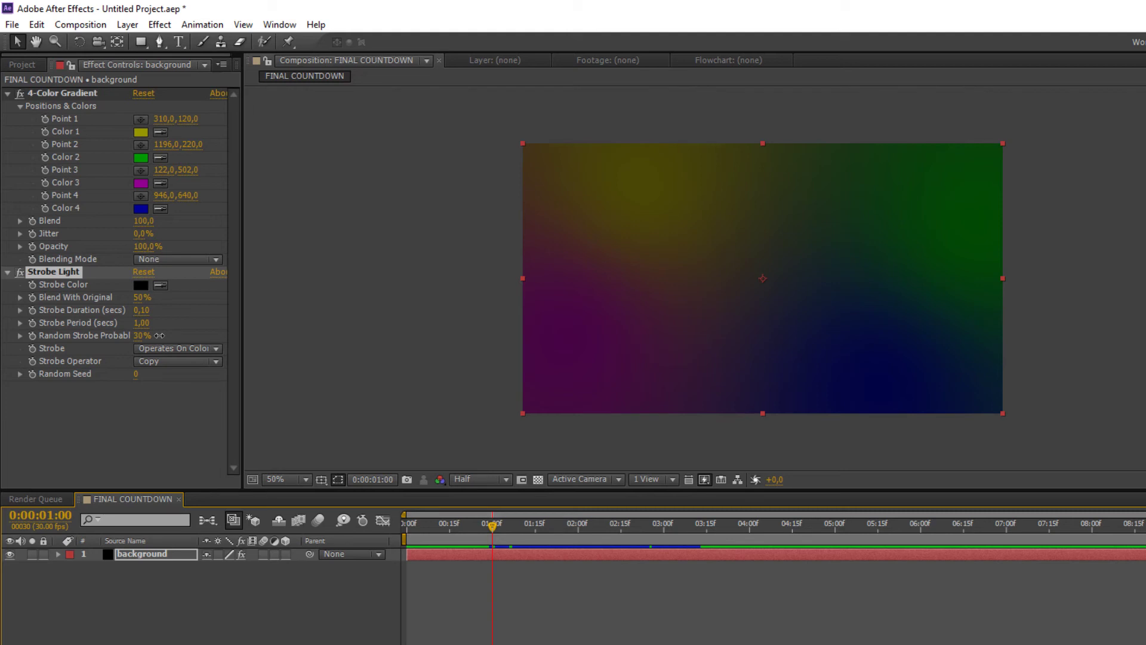
drag(169, 338, 179, 339)
key(space)
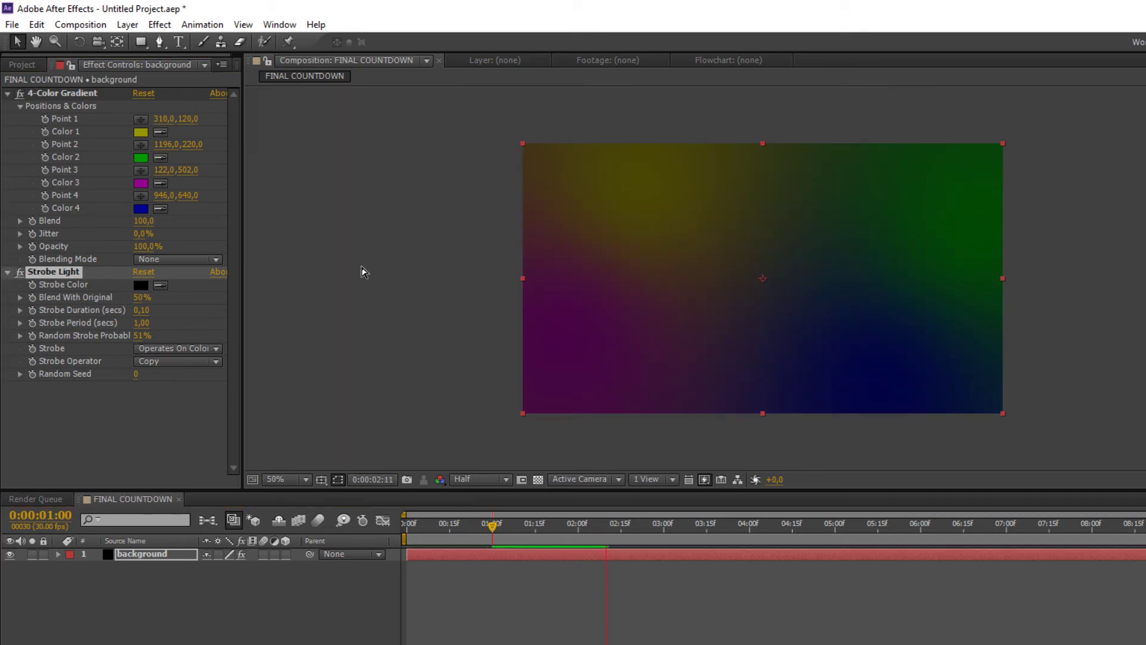
click(139, 336)
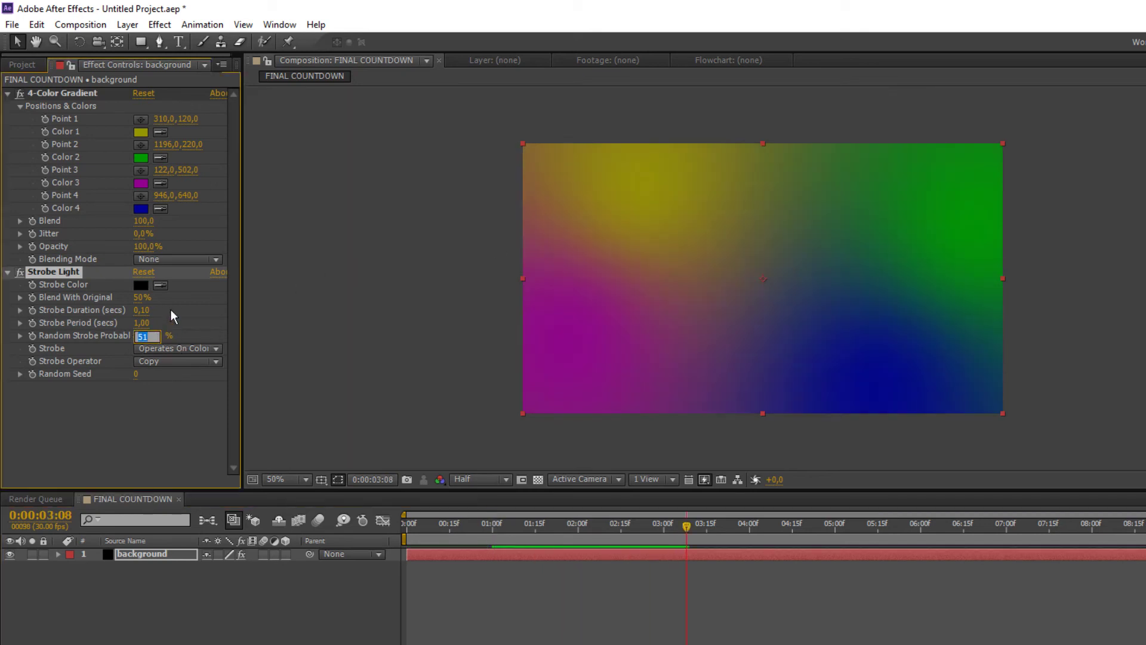
text(50)
key(Return)
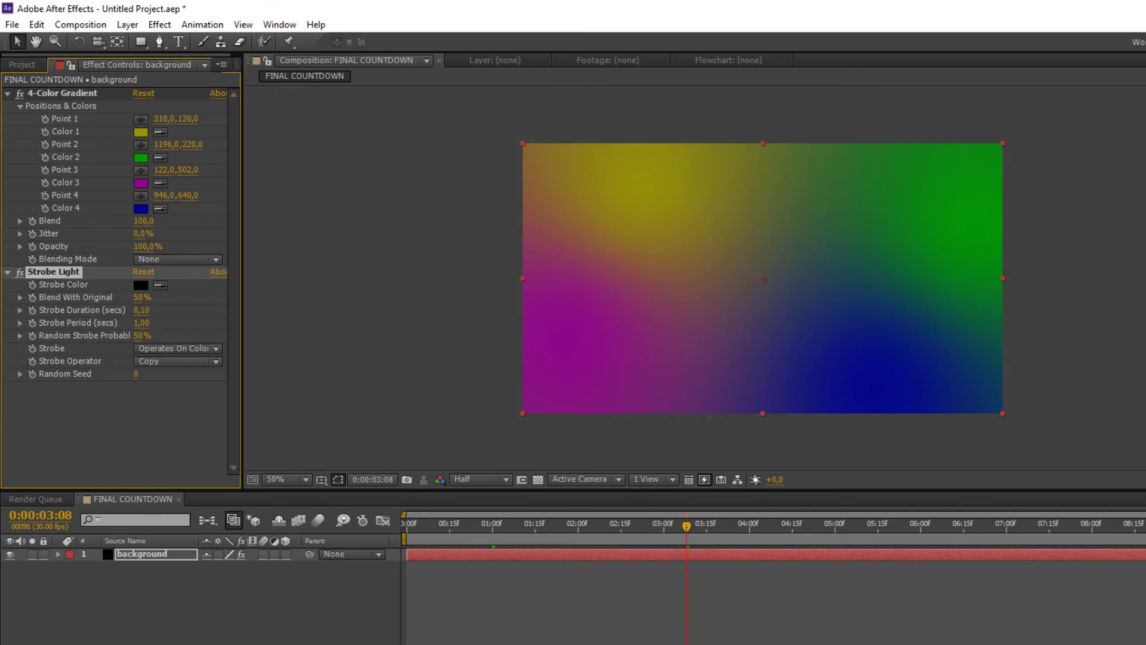
key(space)
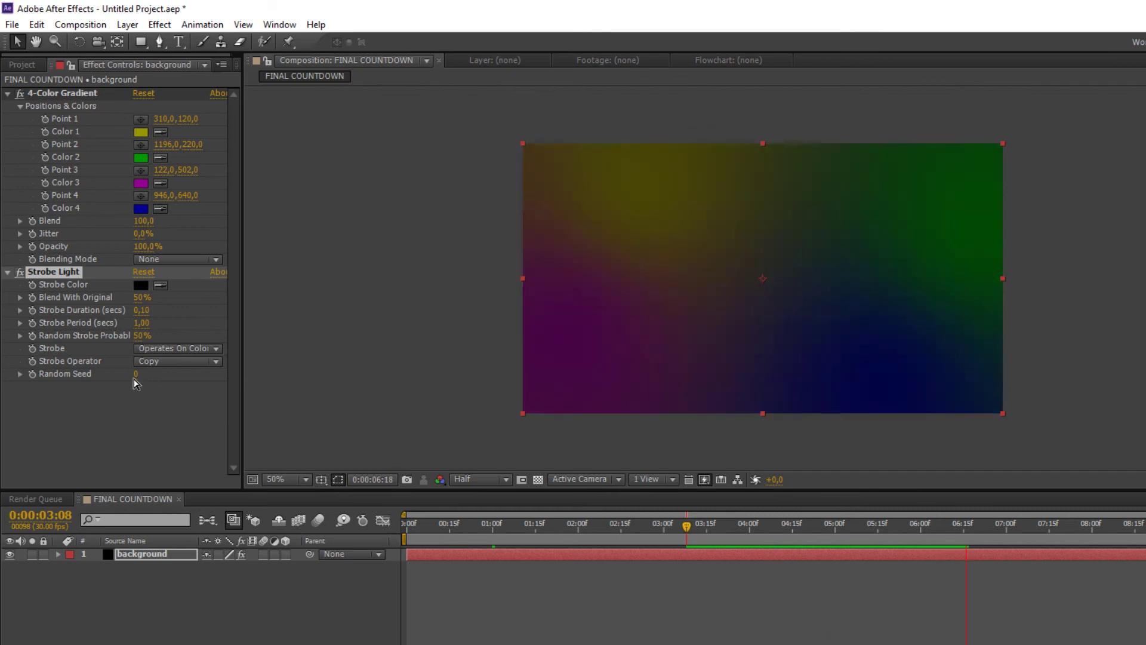
Step: Raise the Strobe Light's Random Seed to 5000 for a new flicker pattern
drag(136, 375, 145, 382)
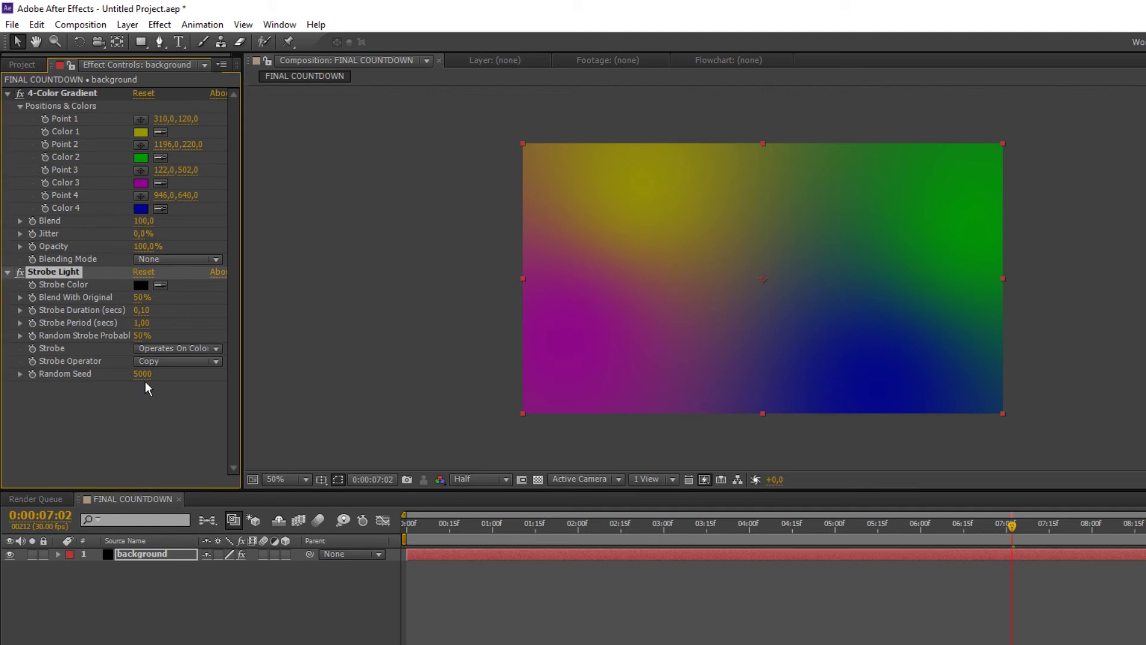